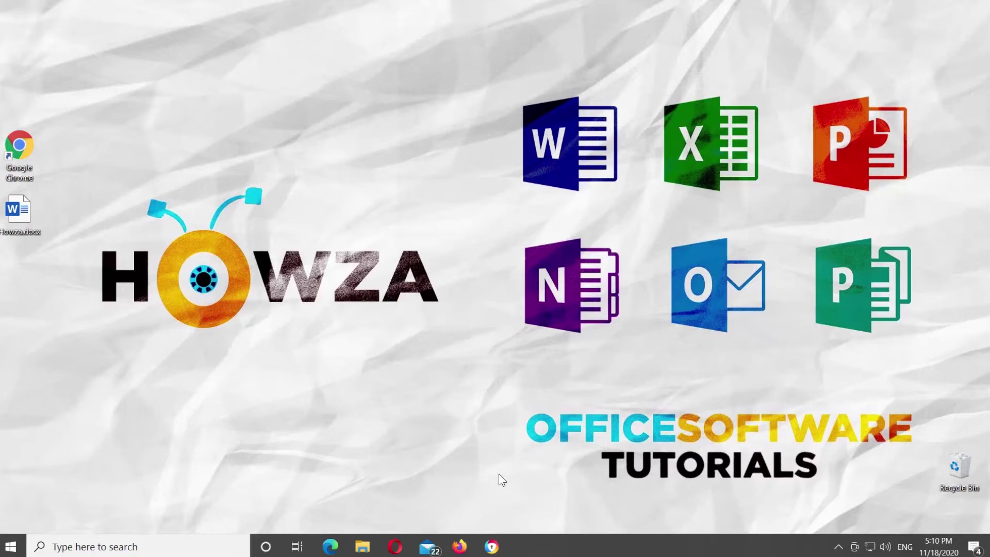
Step: Launch Howza.docx from the desktop in Word
double_click(33, 216)
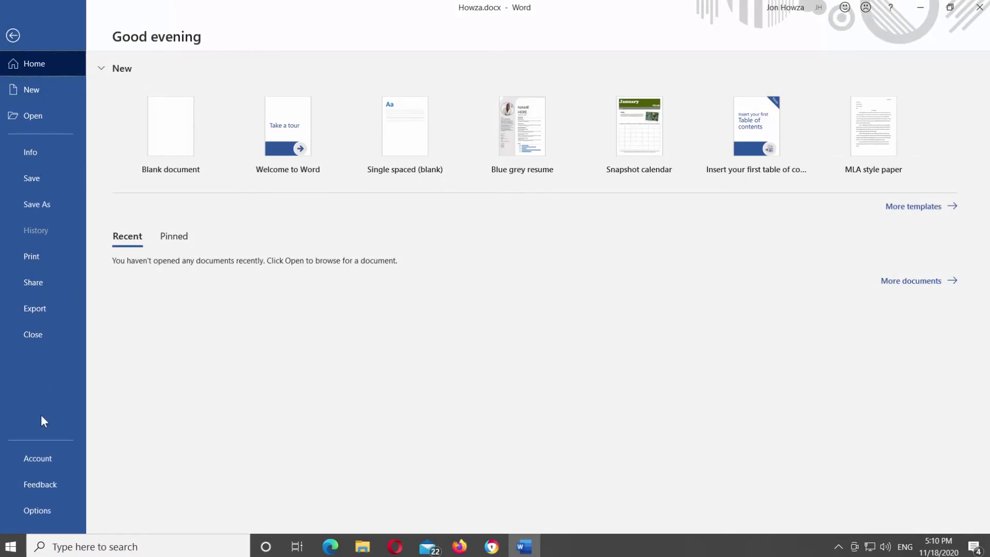
Step: Open the Word Options dialog from the File backstage
left_click(51, 512)
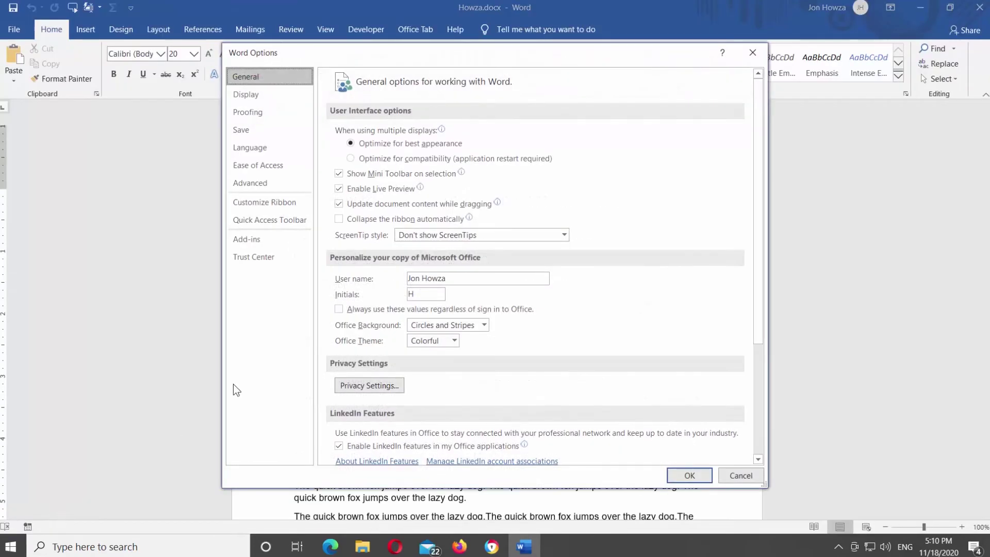
Step: Show the Add-ins page with COM Add-ins selected under Manage, and open its list
left_click(262, 220)
left_click(257, 242)
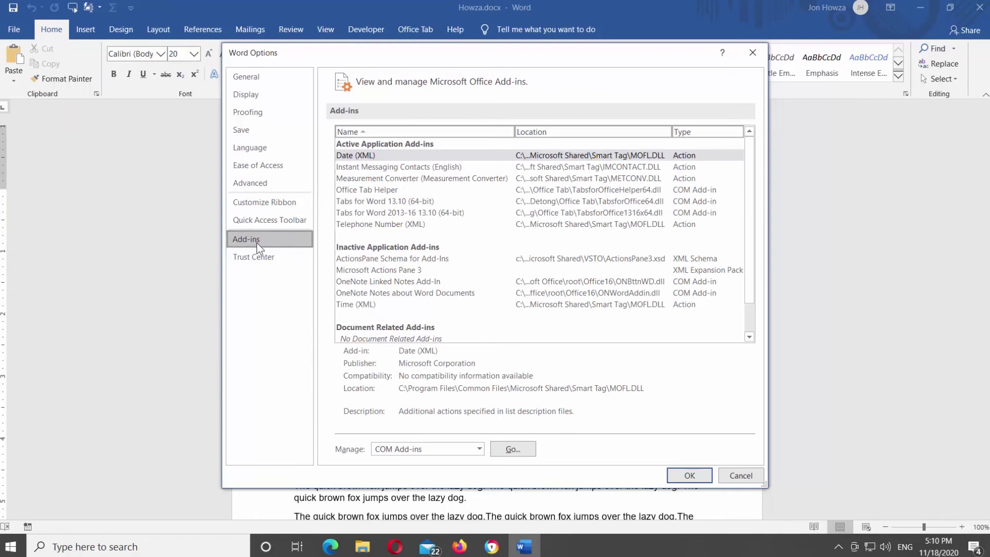
scroll(399, 229, "down", 1)
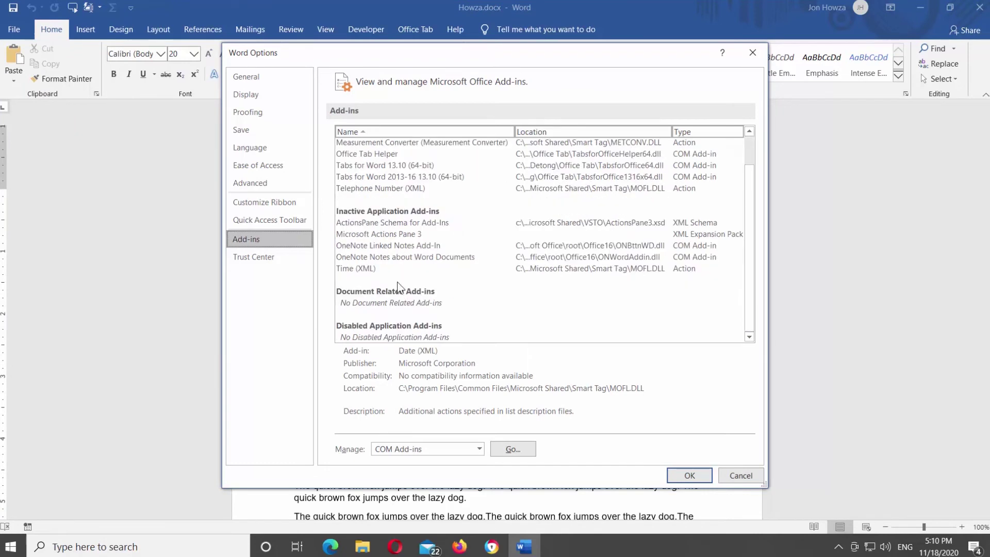
left_click(483, 452)
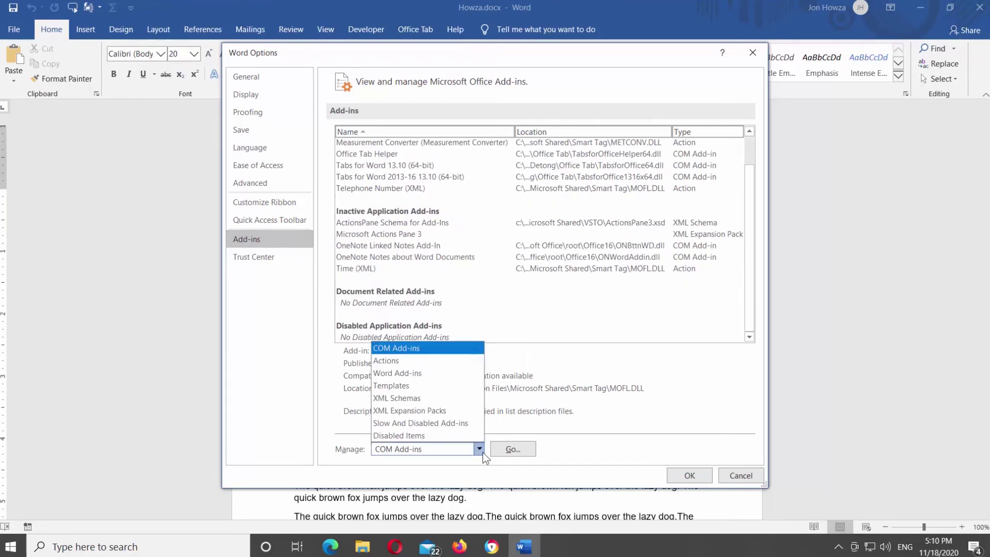
left_click(483, 452)
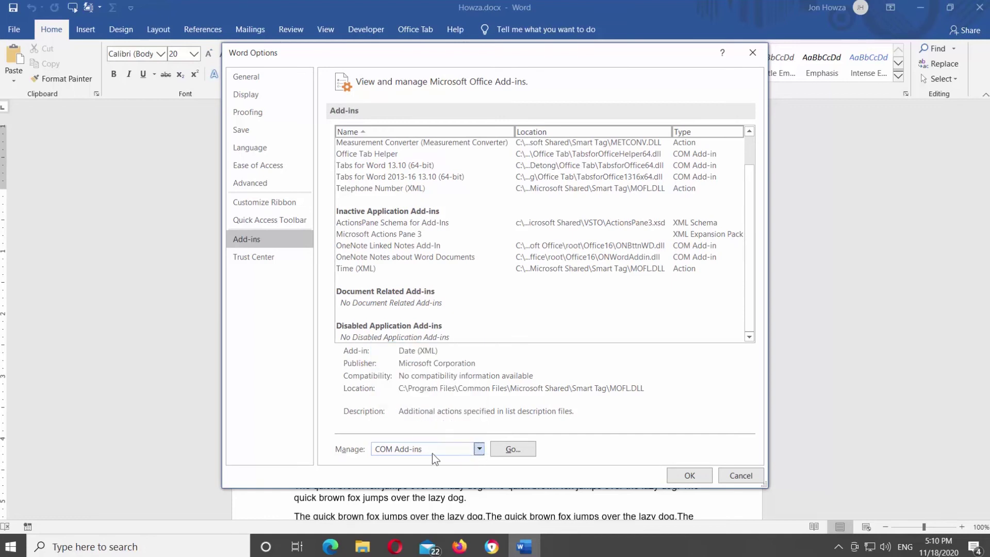
left_click(508, 450)
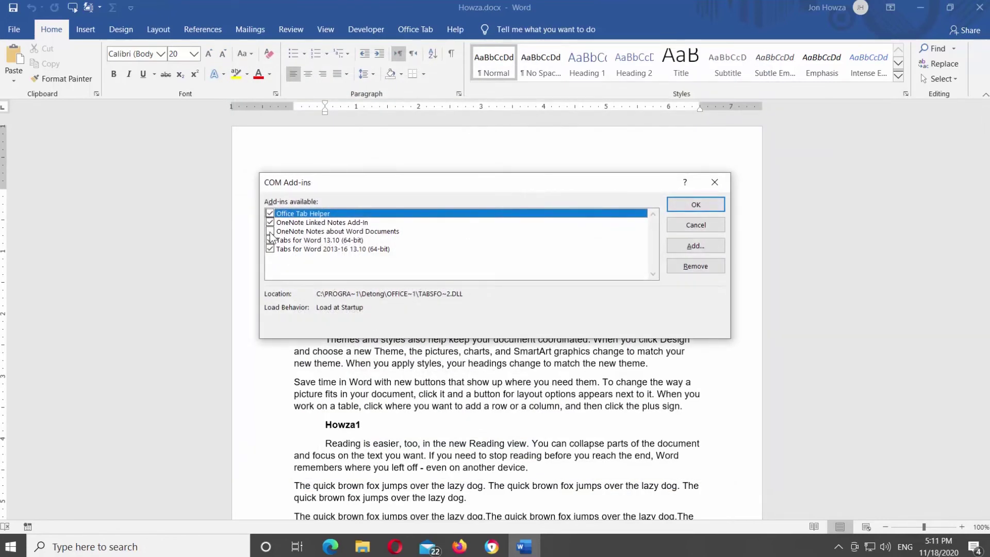
Step: Select and remove the OneNote Linked Notes Add-In from the COM Add-ins dialog
left_click(309, 223)
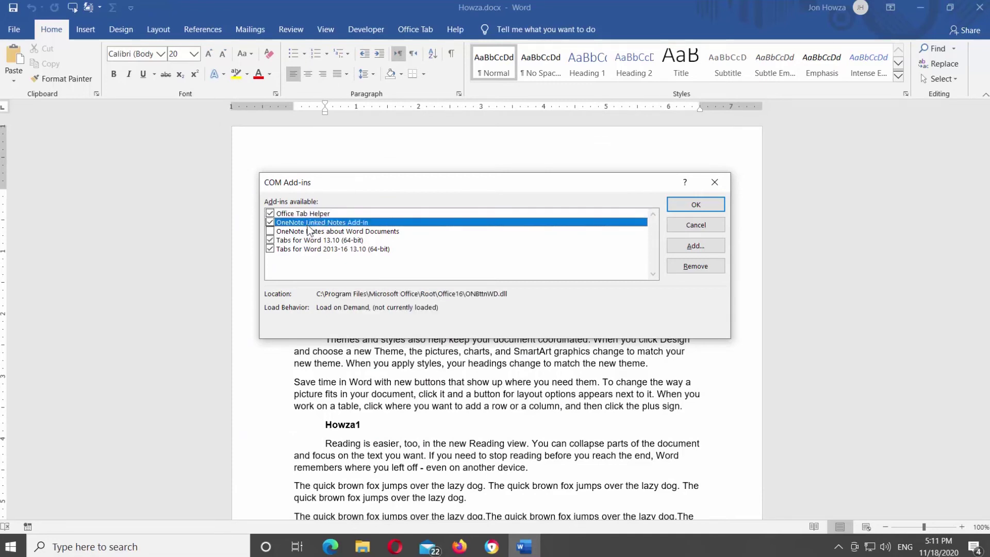
left_click(696, 266)
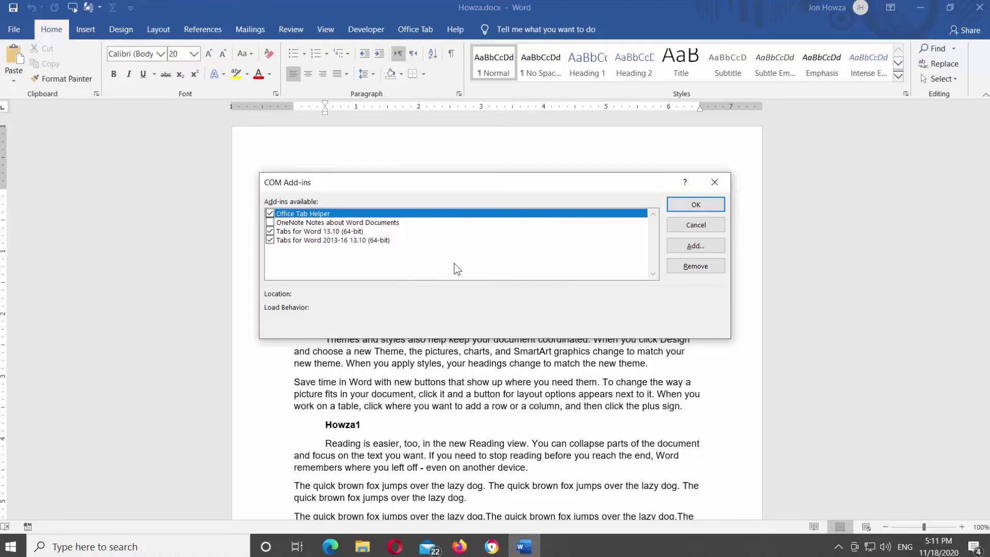